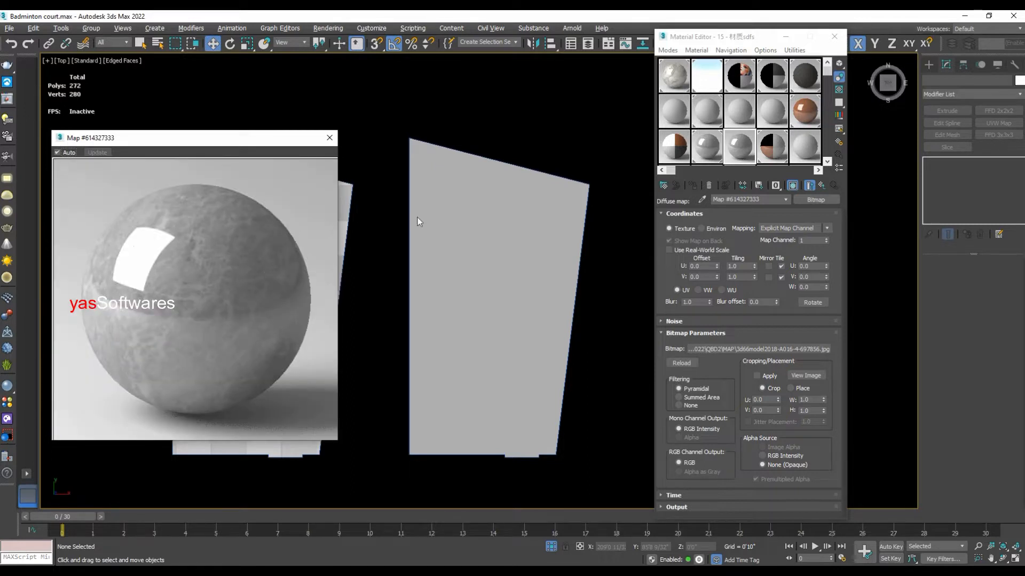
- Examine the enlarged preview of the existing tiled marble material whose diffuse map uses Tiles, and close the preview
double_click(705, 150)
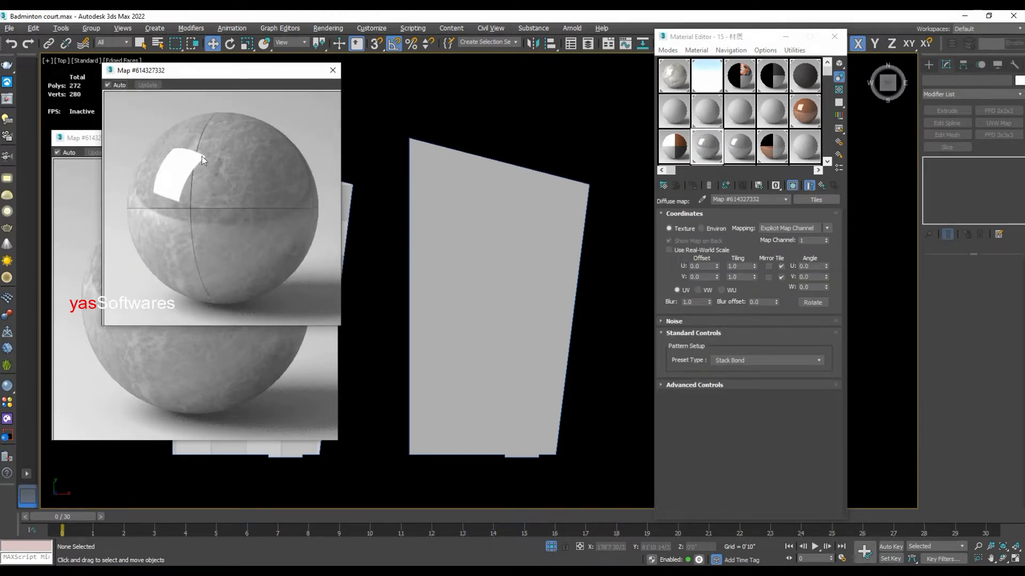
left_click_drag(248, 76, 516, 224)
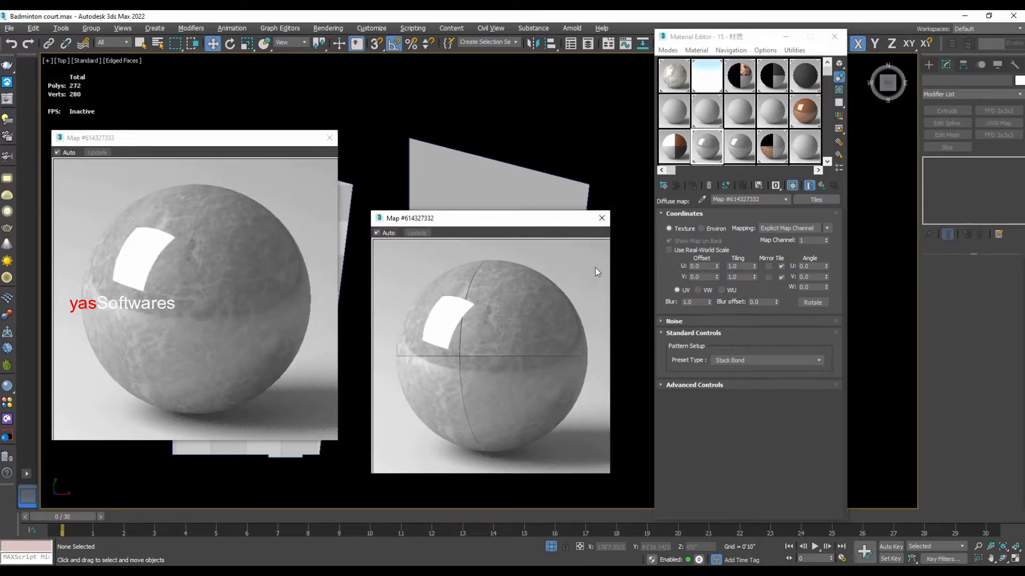
left_click(601, 218)
- Replace the diffuse bitmap of material 15 with a Tiles map, keeping the old map as a sub-map
left_click(739, 155)
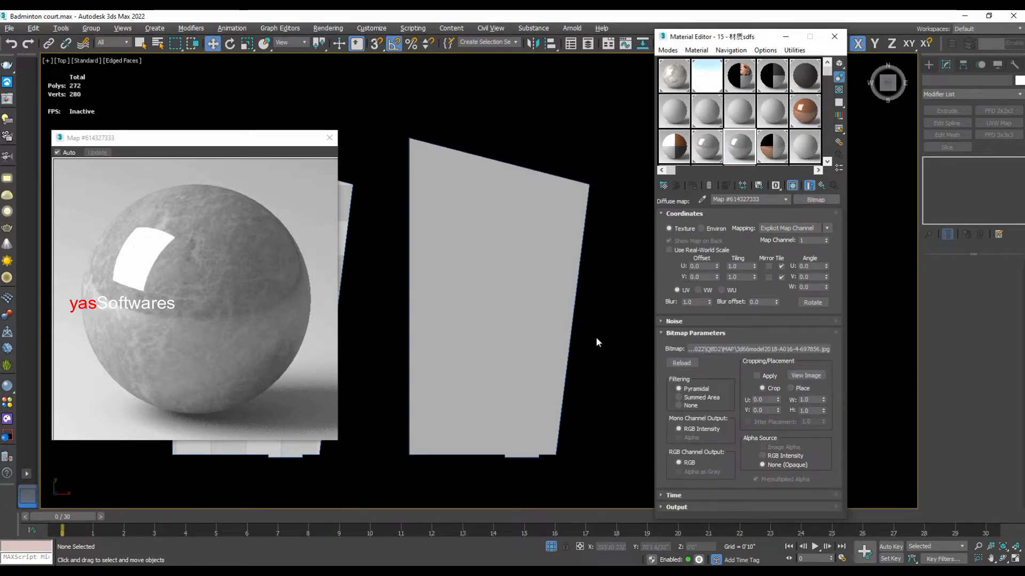
left_click(812, 199)
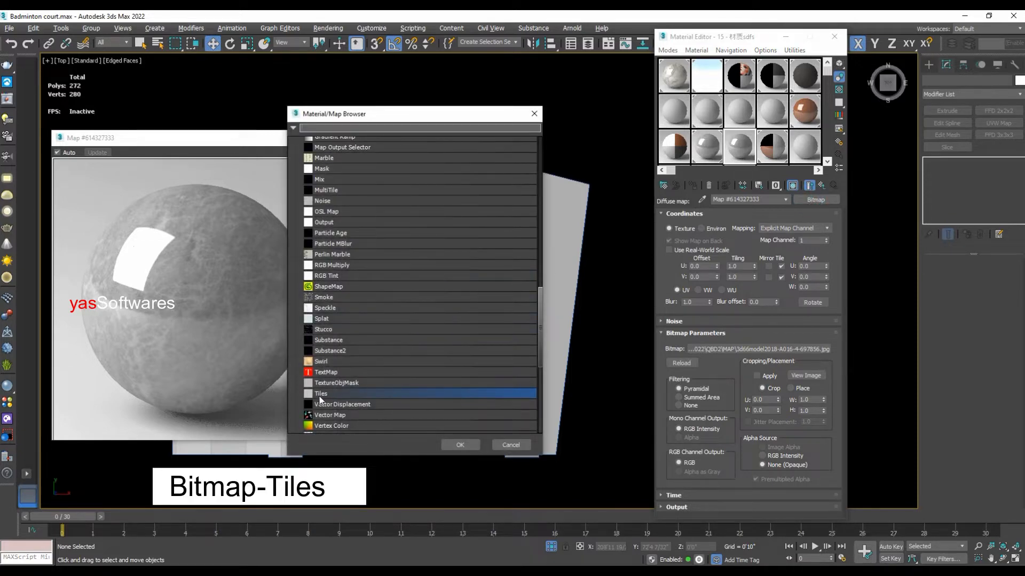
left_click(459, 446)
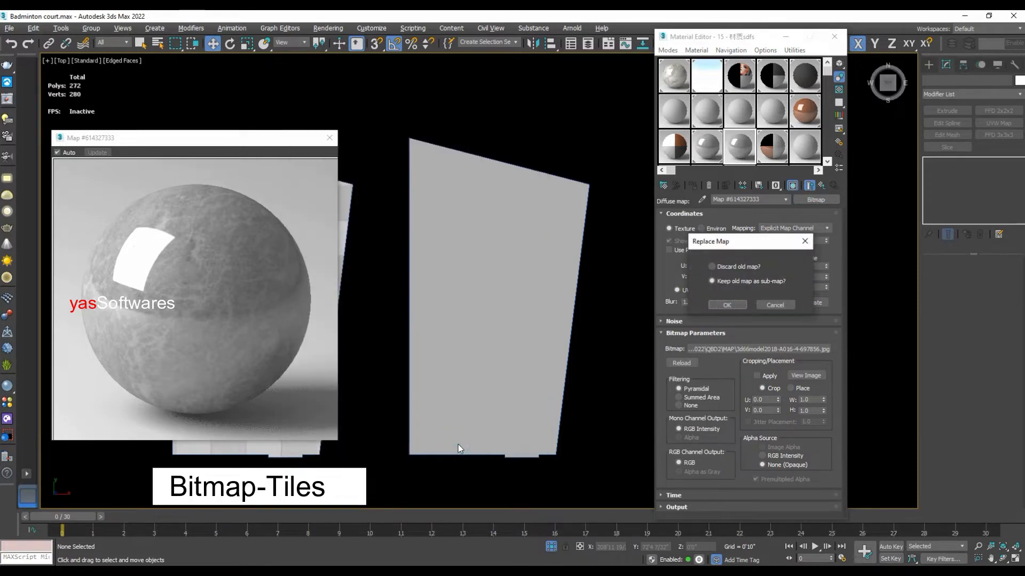
left_click(729, 304)
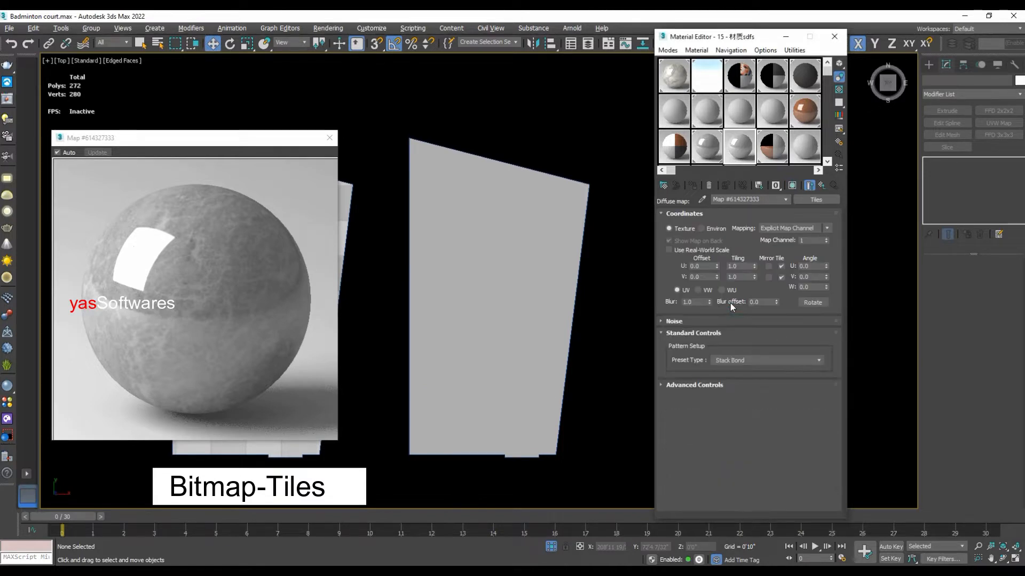
- In the Tiles map's advanced controls, swap the texture entries so the bitmap fills the tiles instead of the grout
left_click(671, 386)
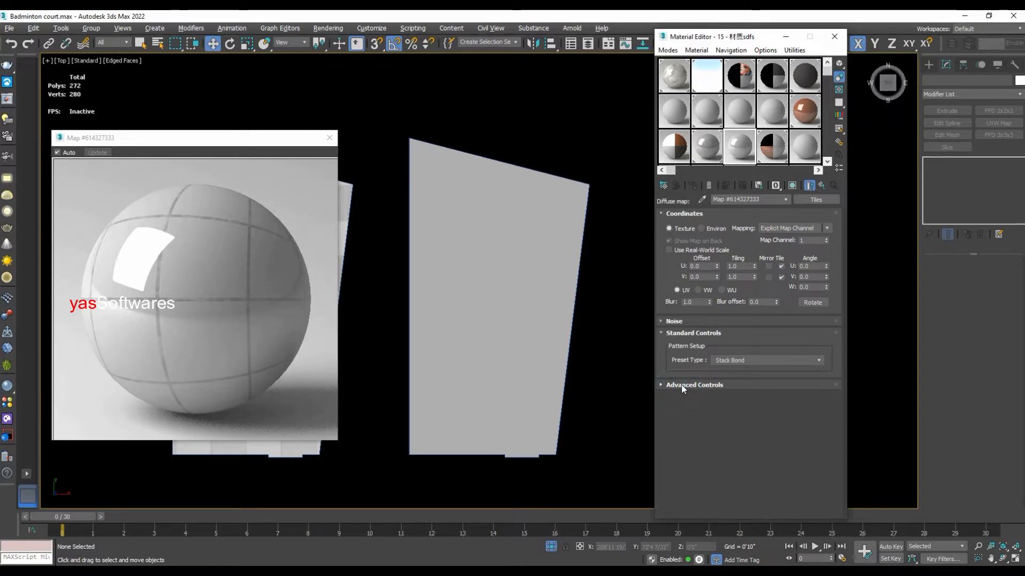
scroll(673, 383, "down", 3)
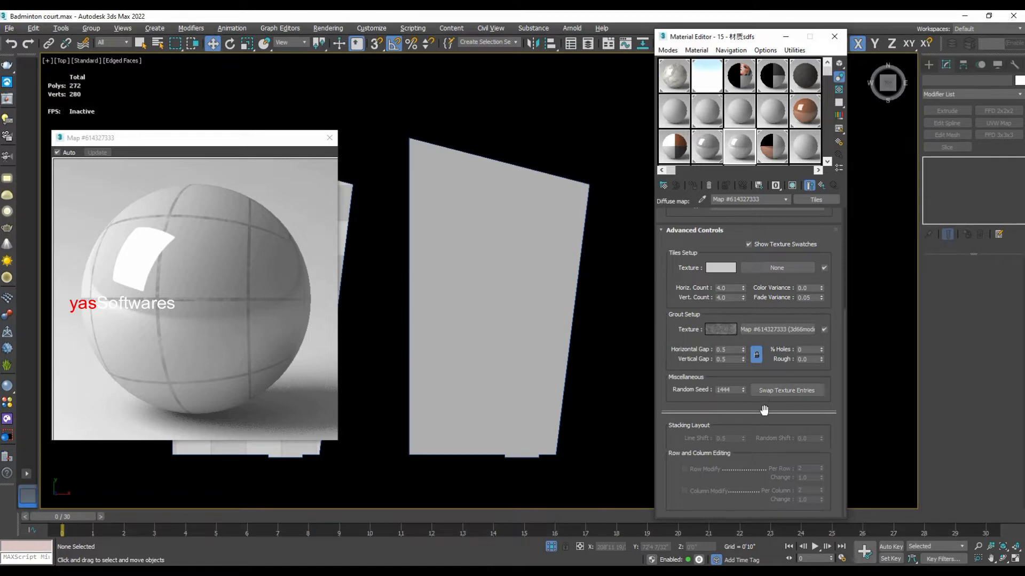
left_click(787, 391)
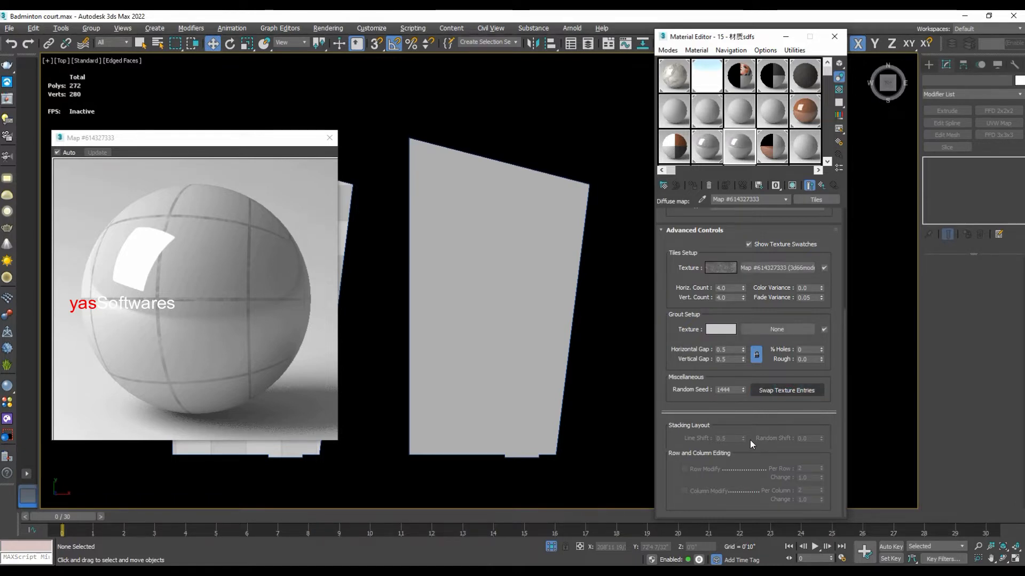
- Set the grout colour to a dark grey with red, green and blue at 32
left_click(722, 329)
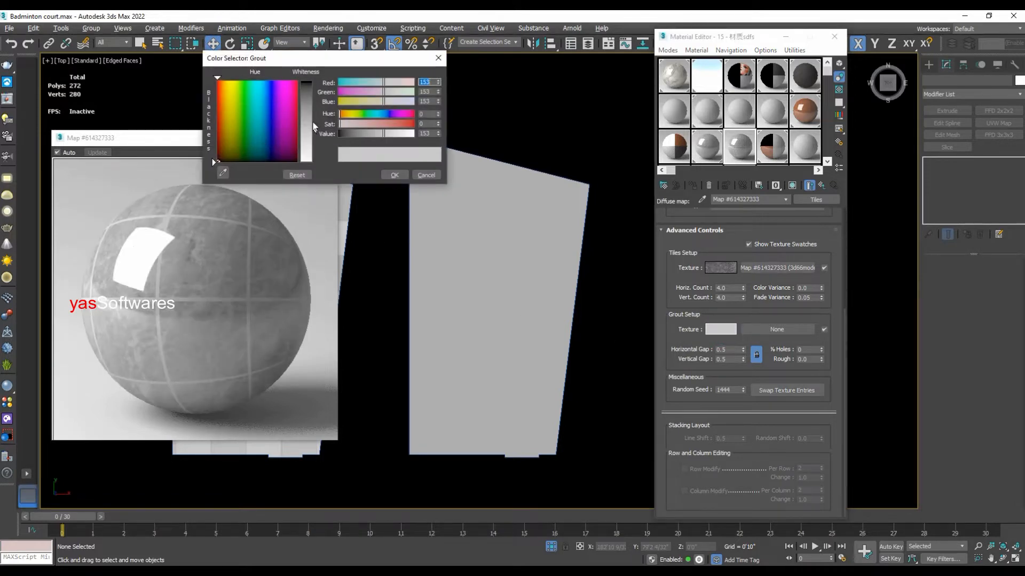
left_click(314, 126)
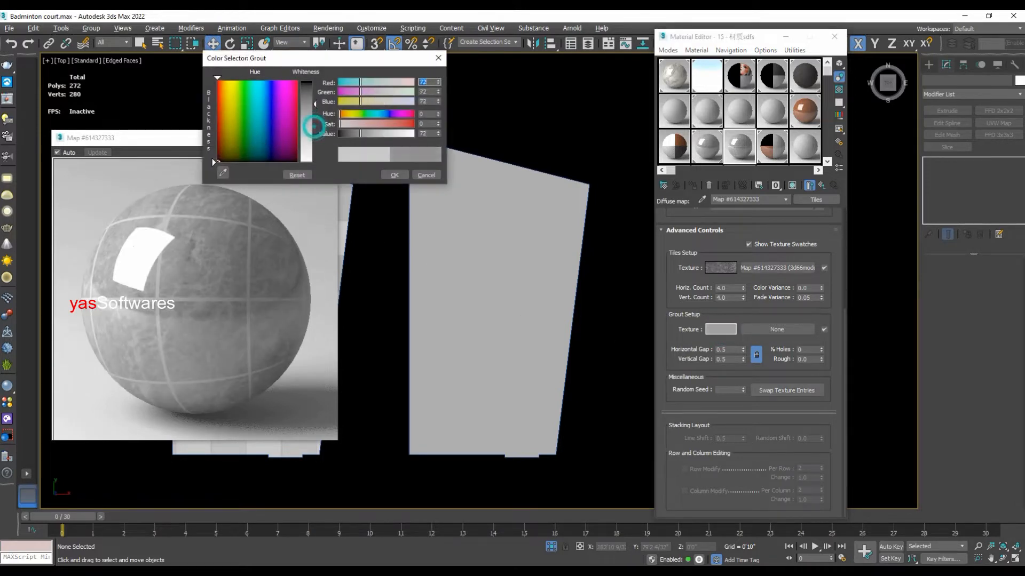
left_click_drag(313, 127, 314, 91)
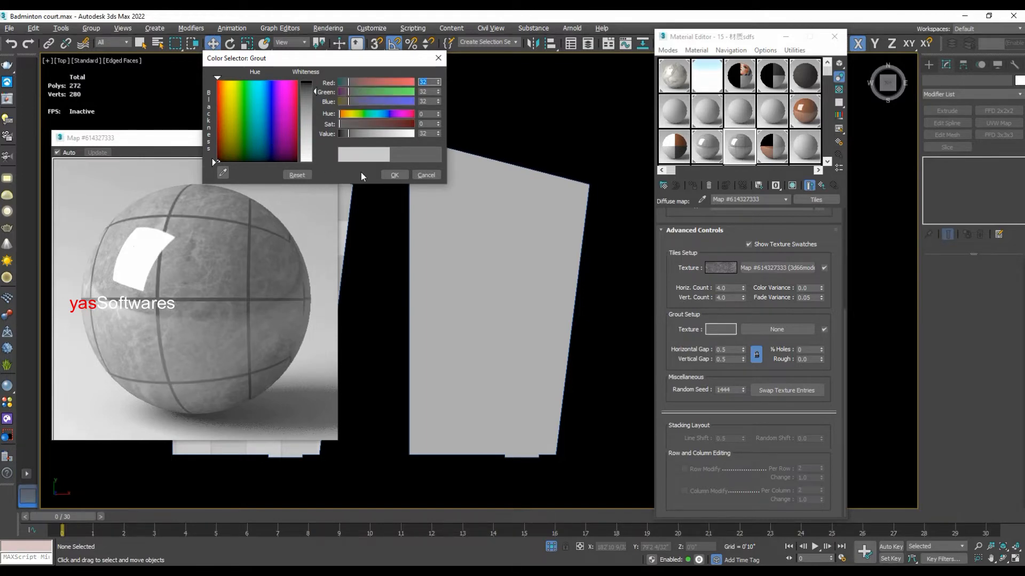
left_click(394, 176)
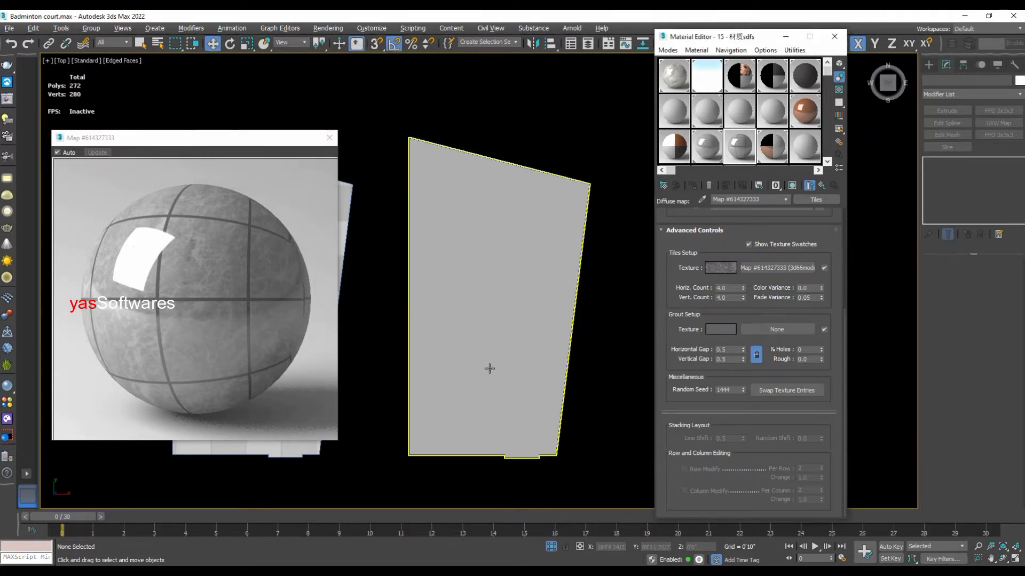
- Set the linked horizontal and vertical grout gaps to 0.05
double_click(732, 349)
type("0")
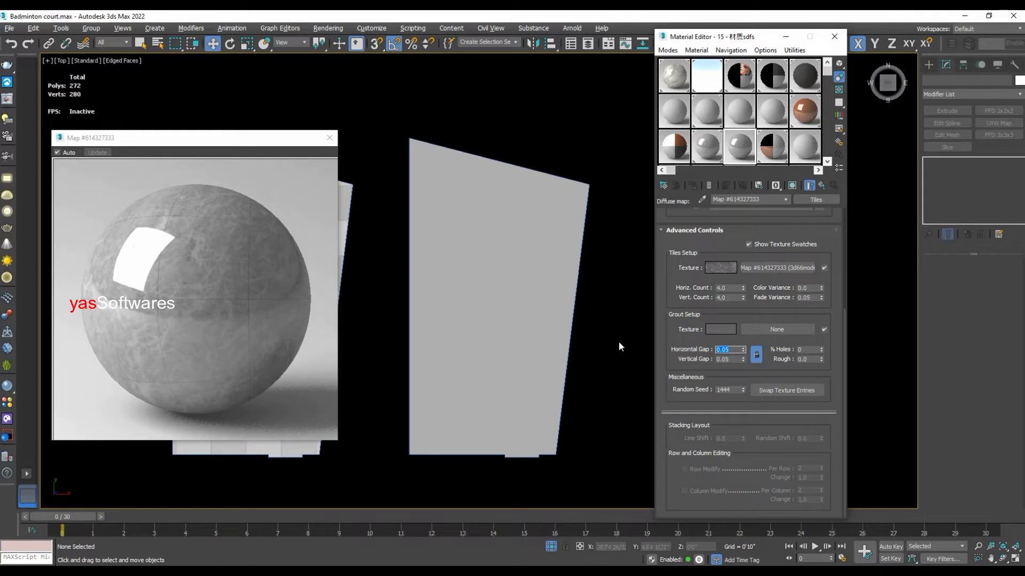
left_click_drag(217, 137, 480, 131)
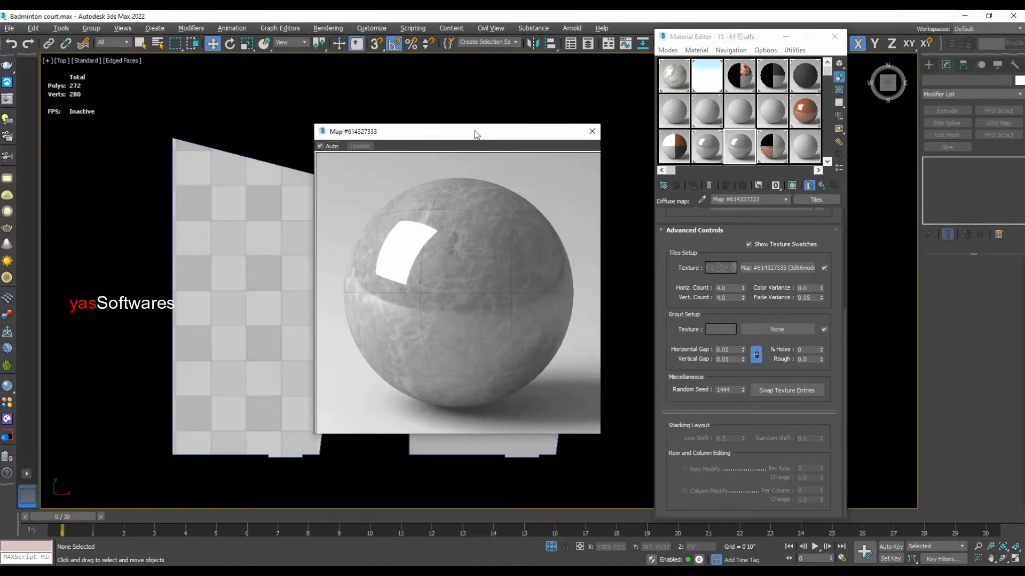
- Set the linked horizontal and vertical grout gaps to 0.1 and move the material preview clear of the plain floor slab
left_click(727, 351)
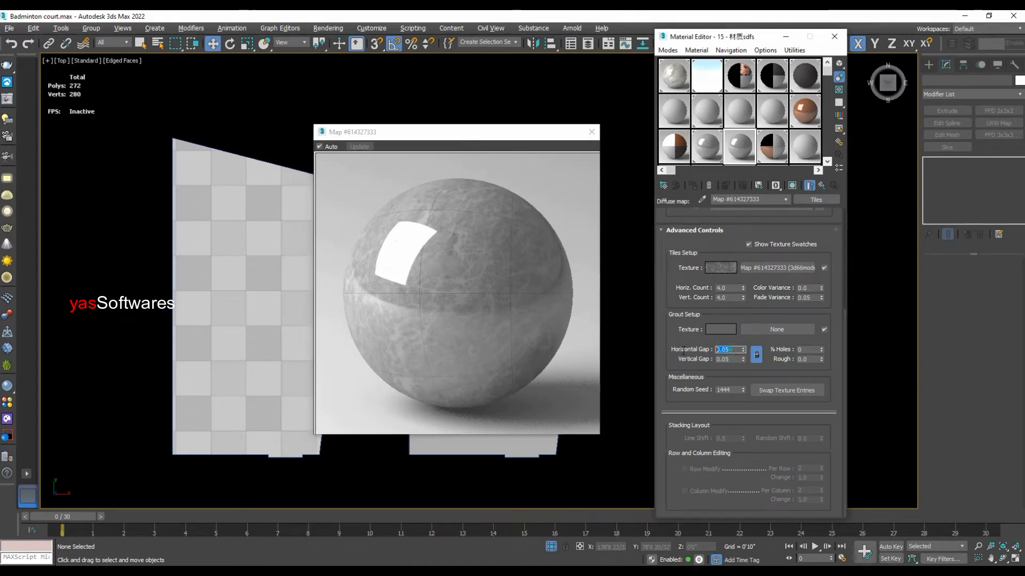
double_click(730, 349)
type("0.1")
key("Return")
left_click_drag(478, 137, 256, 141)
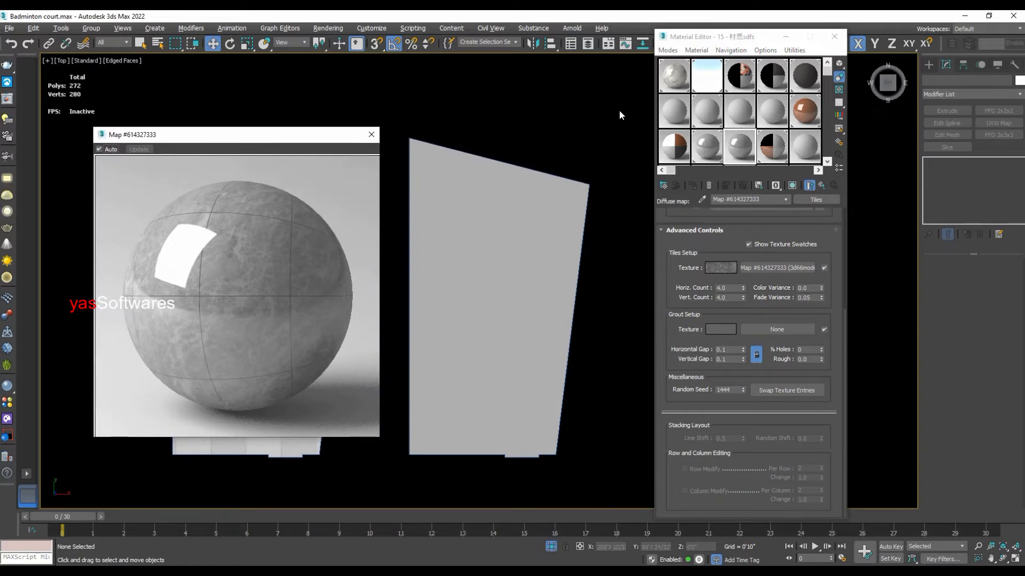
- Draw a rectangle spline about 3'3" long and 3'1" wide over the plain floor slab in the top view
left_click(928, 64)
left_click(942, 81)
left_click(995, 150)
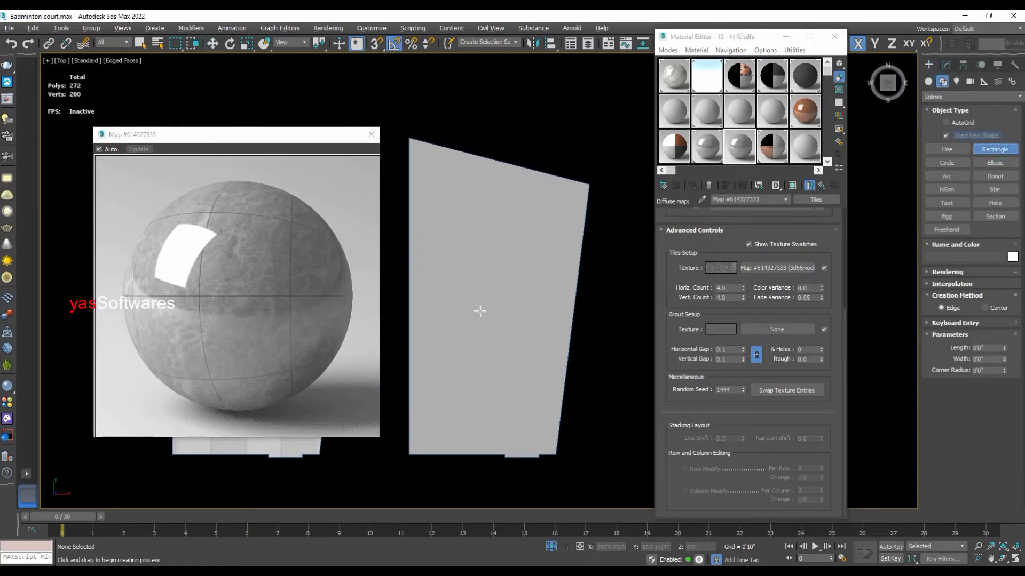
left_click_drag(481, 315, 507, 344)
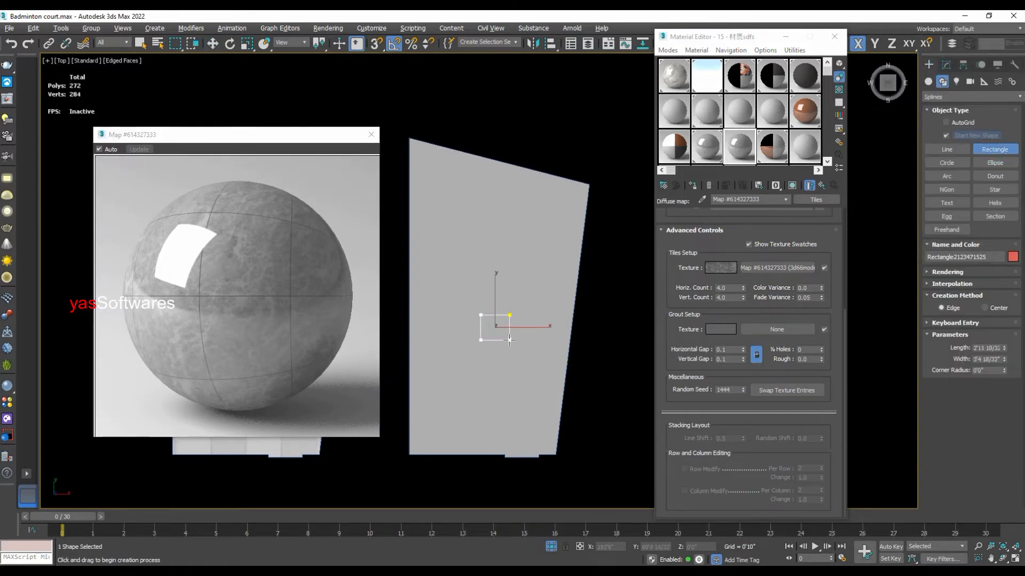
- Set the rectangle's length and width to 4'0" each and finish creating shapes
double_click(991, 347)
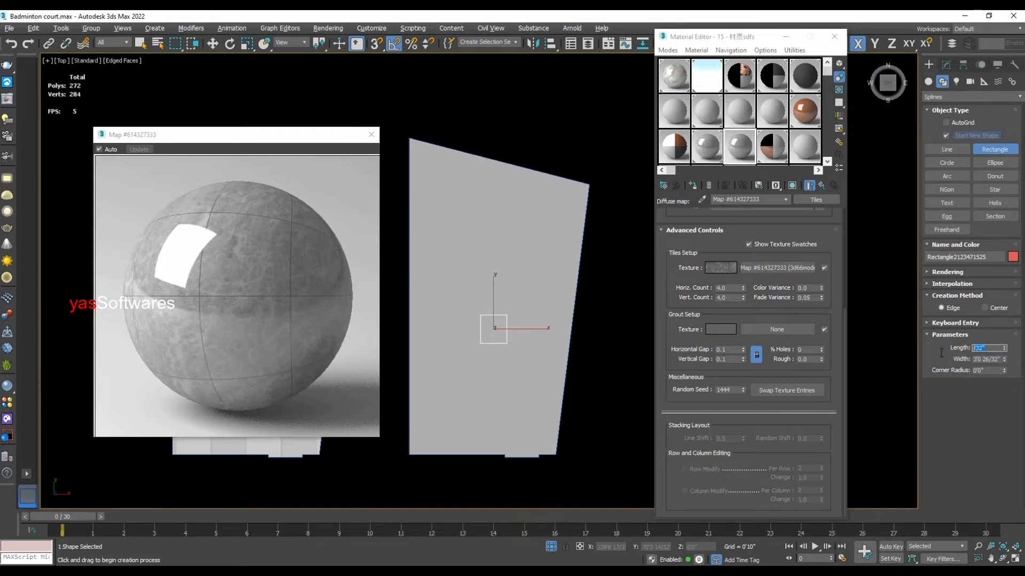
key("BackSpace")
type("4")
key("Return")
key("Tab")
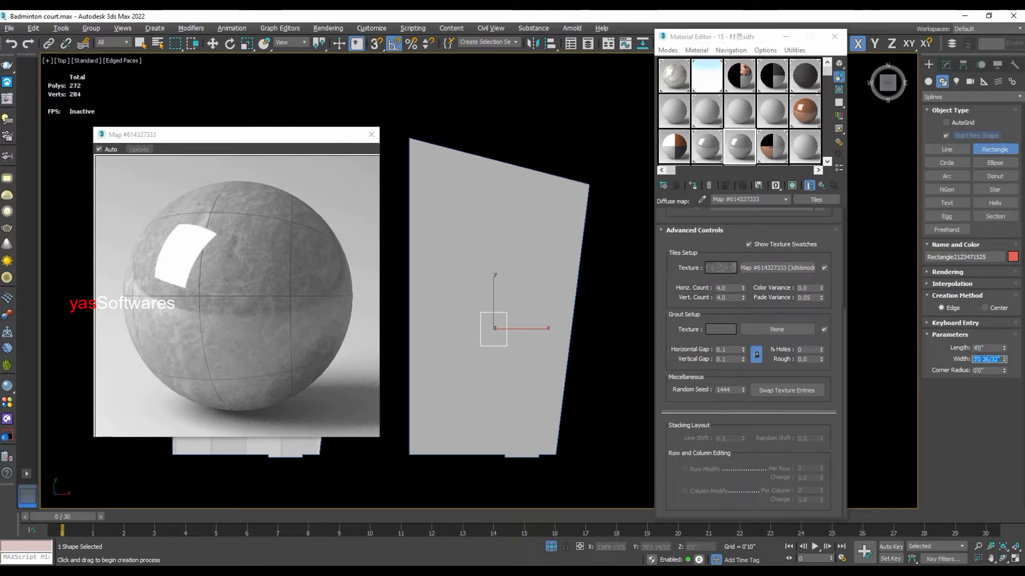
type("4")
key("Return")
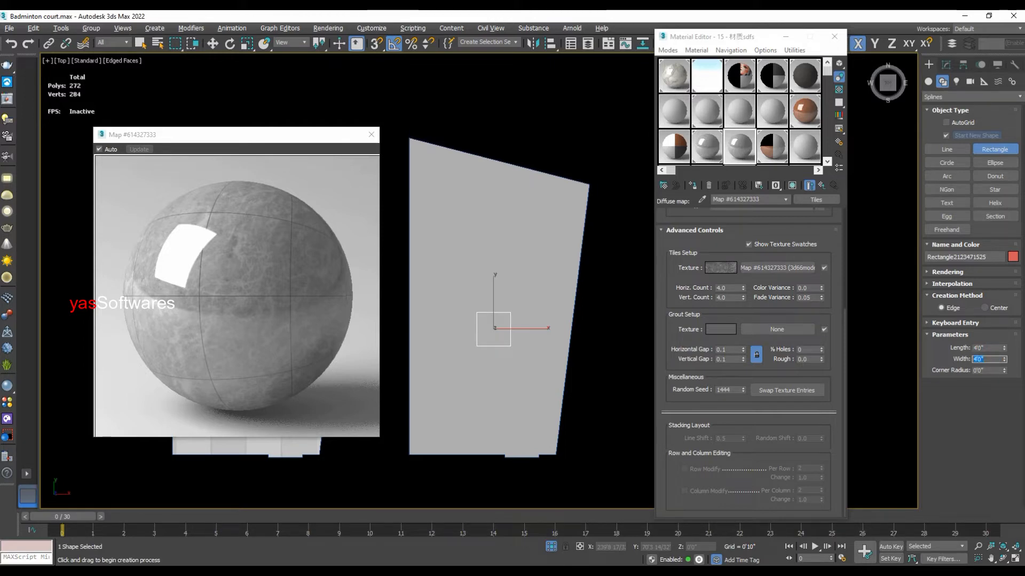
left_click(605, 370)
right_click(593, 380)
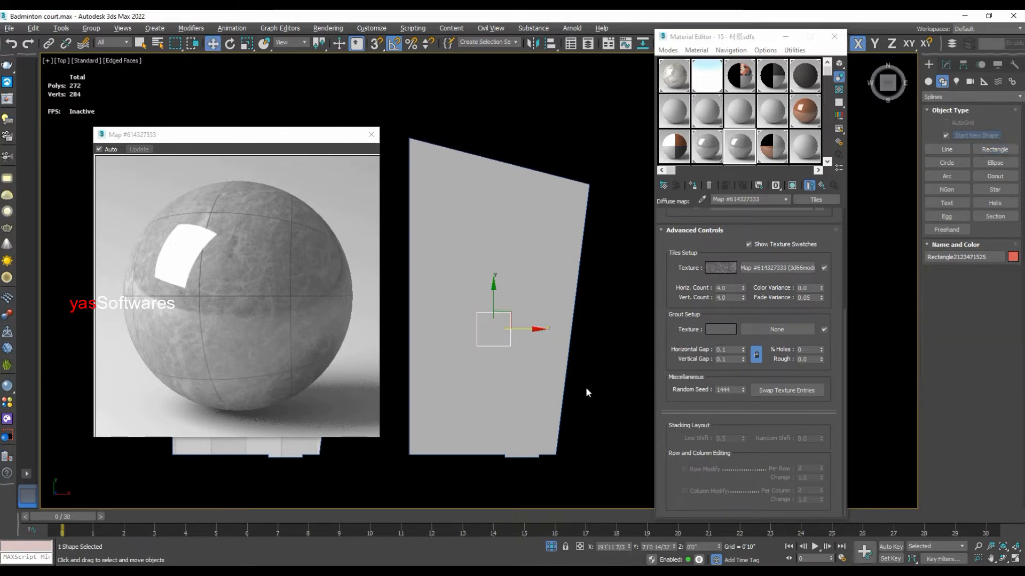
- Assign the marble tiles material to the plain floor slab and show its map in the viewport
left_click(613, 329)
left_click(561, 230)
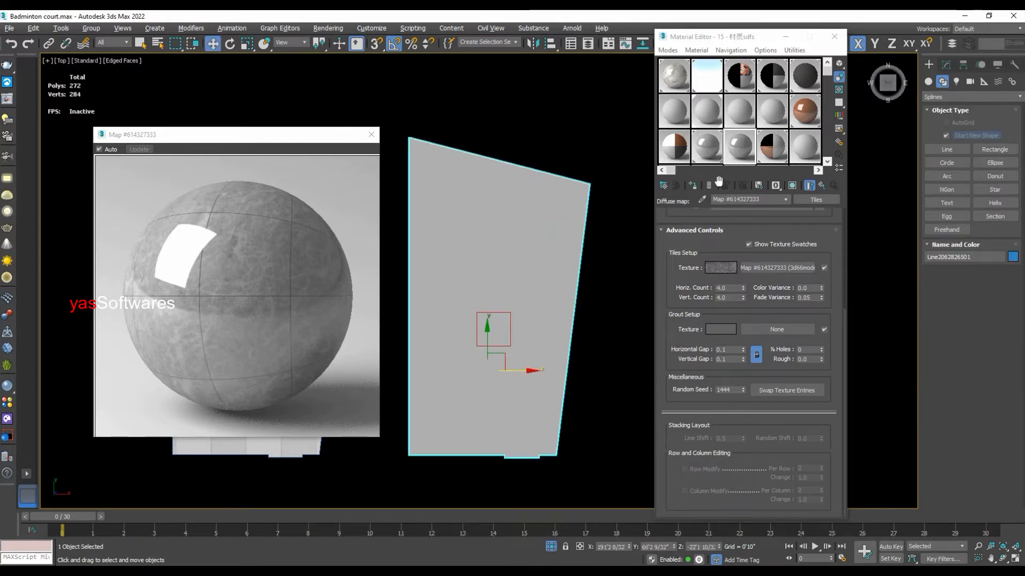
left_click(692, 185)
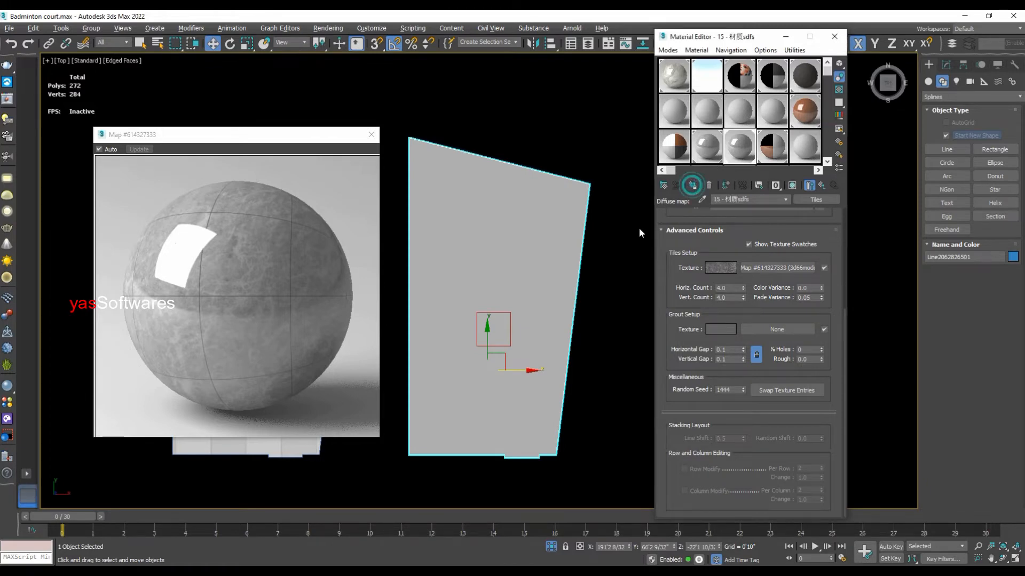
left_click(529, 280)
left_click(693, 186)
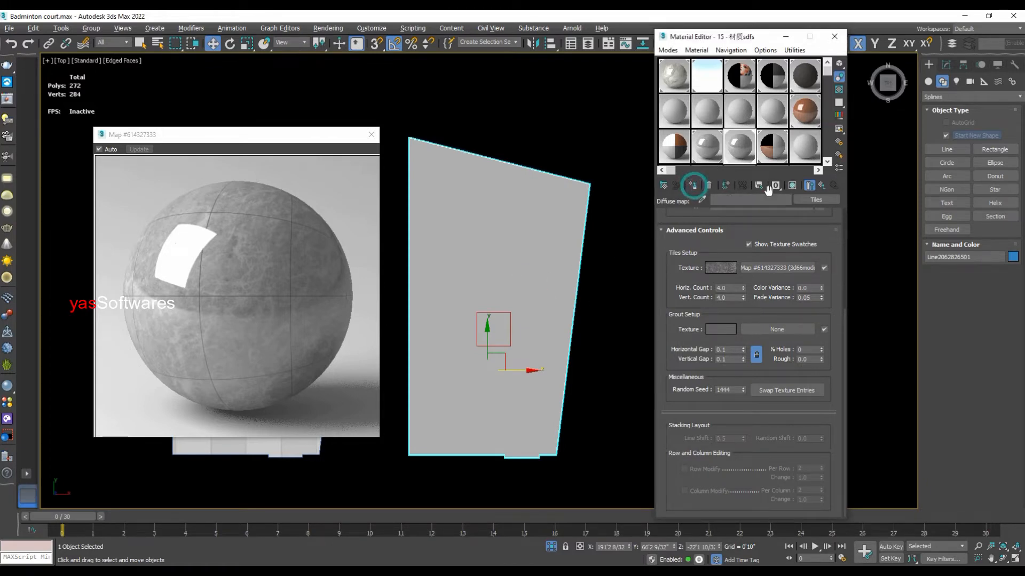
left_click(946, 65)
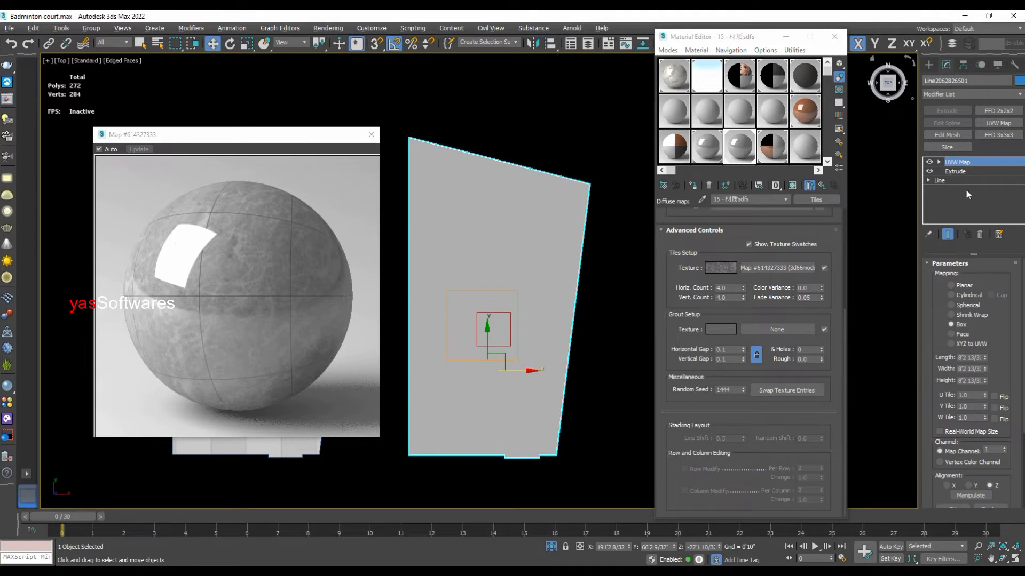
left_click(793, 187)
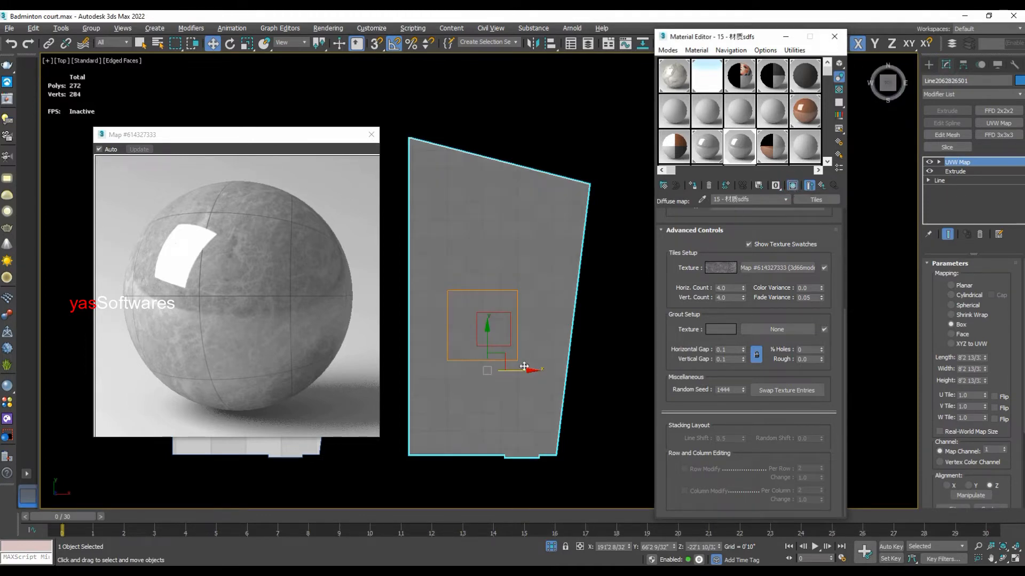
- Set the Color Variance of the tiles to 0.3
scroll(494, 433, "up", 2)
scroll(492, 432, "up", 1)
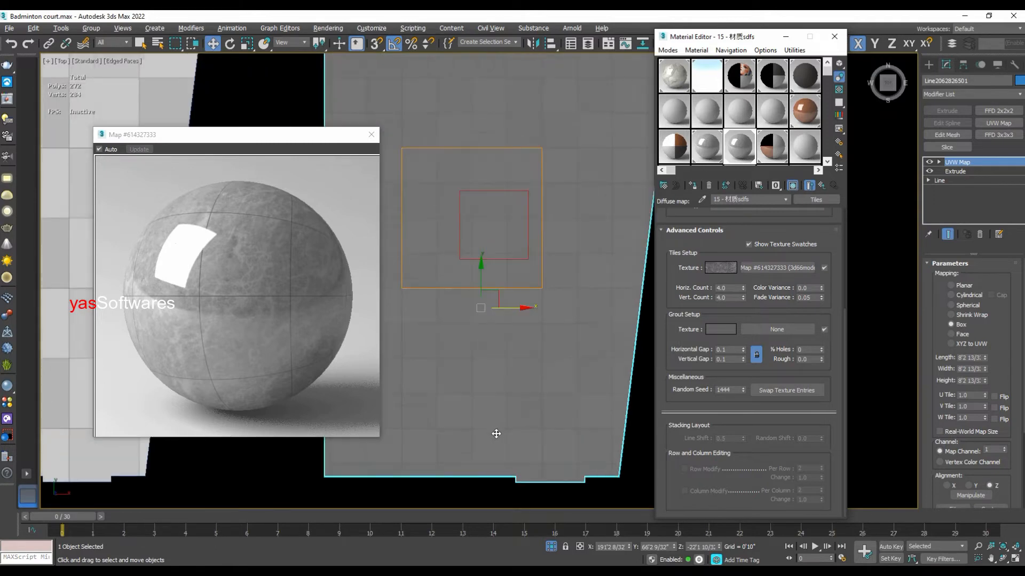
scroll(500, 432, "down", 1)
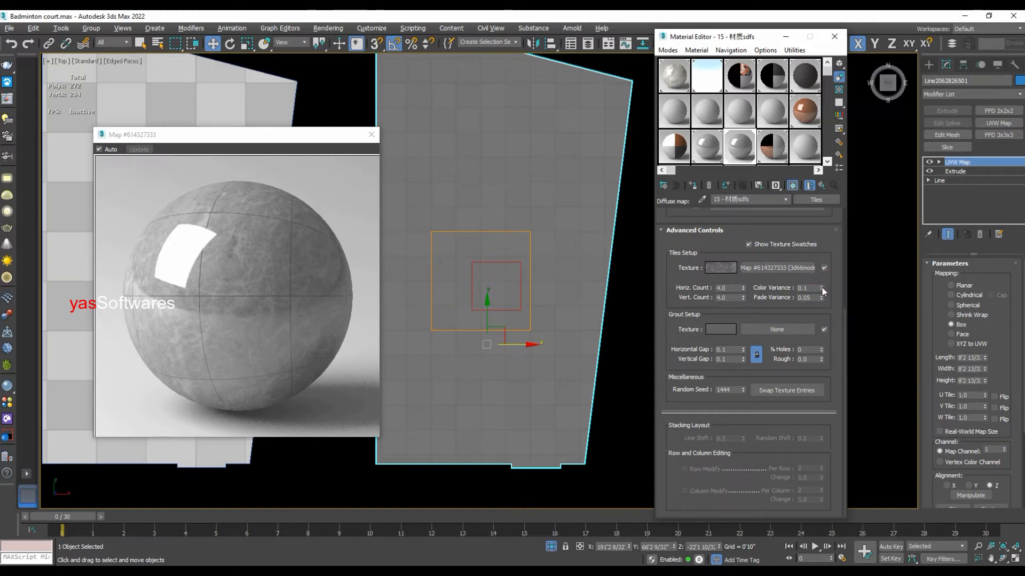
left_click(822, 288)
left_click(581, 326)
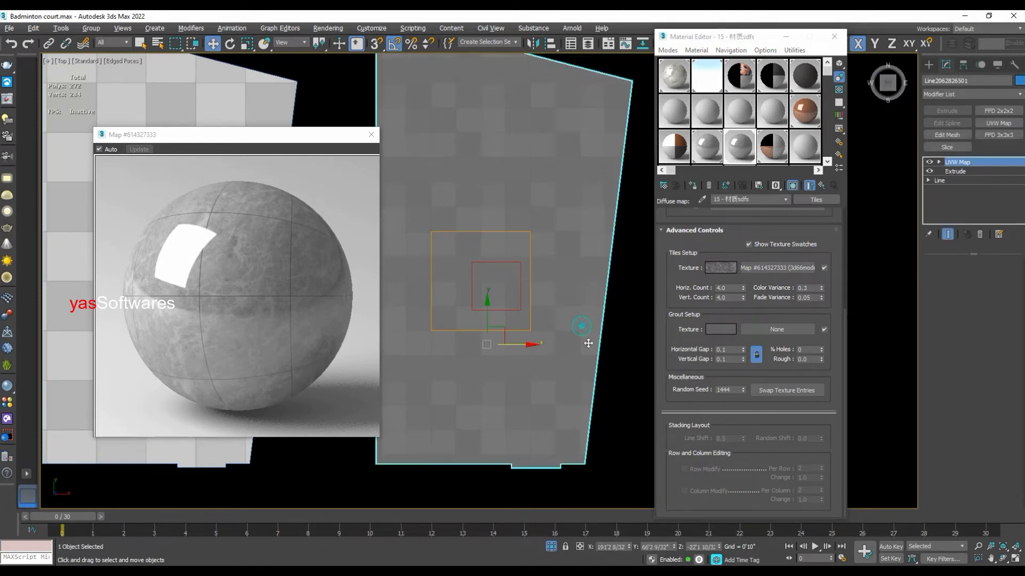
- Set the tiles' horizontal and vertical counts to 2 each and compare the tile size with the 4'0" rectangle
left_click(723, 289)
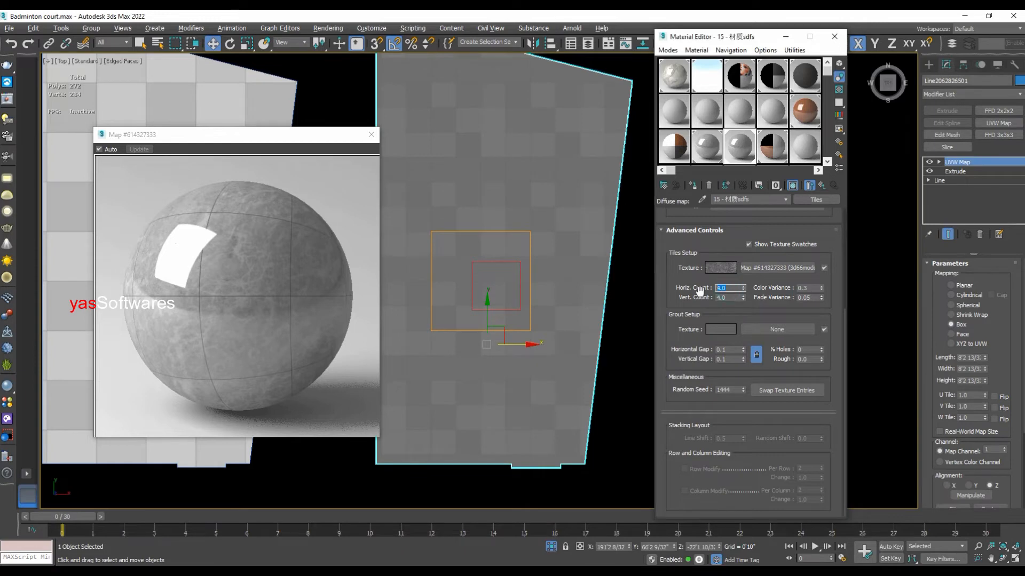
type("2")
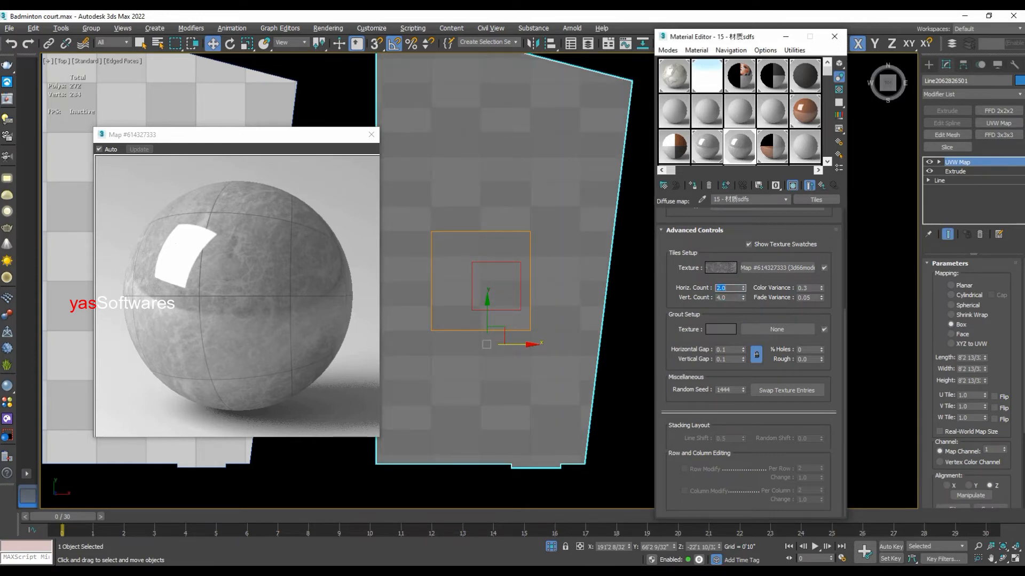
left_click(727, 297)
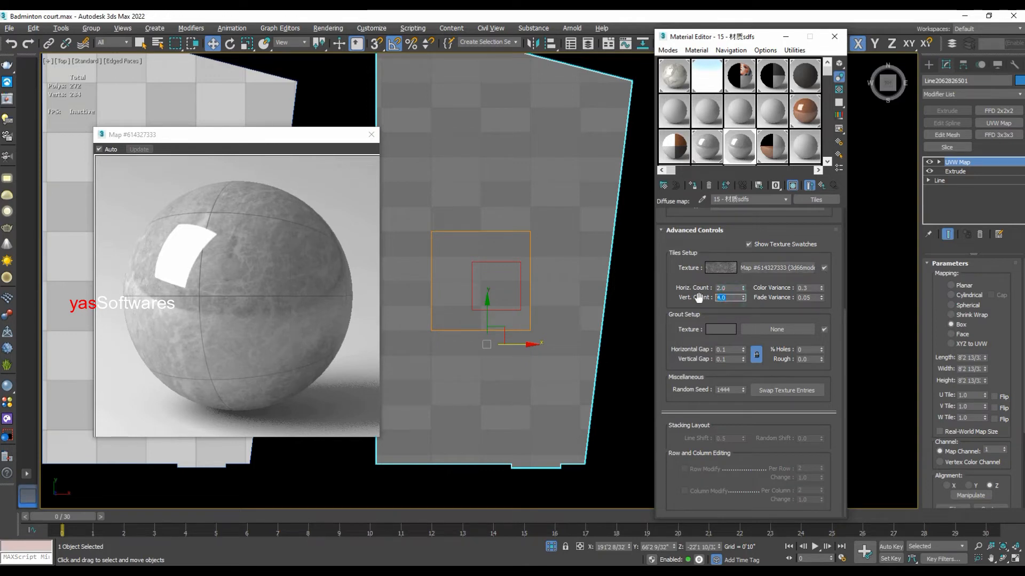
type("2")
key("Return")
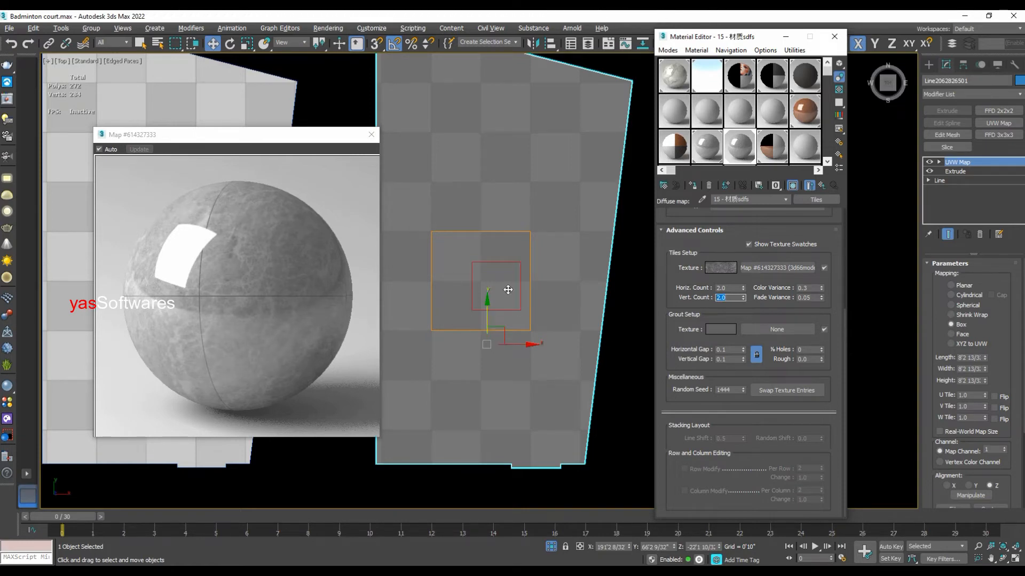
scroll(508, 289, "up", 2)
left_click(642, 428)
scroll(488, 273, "up", 2)
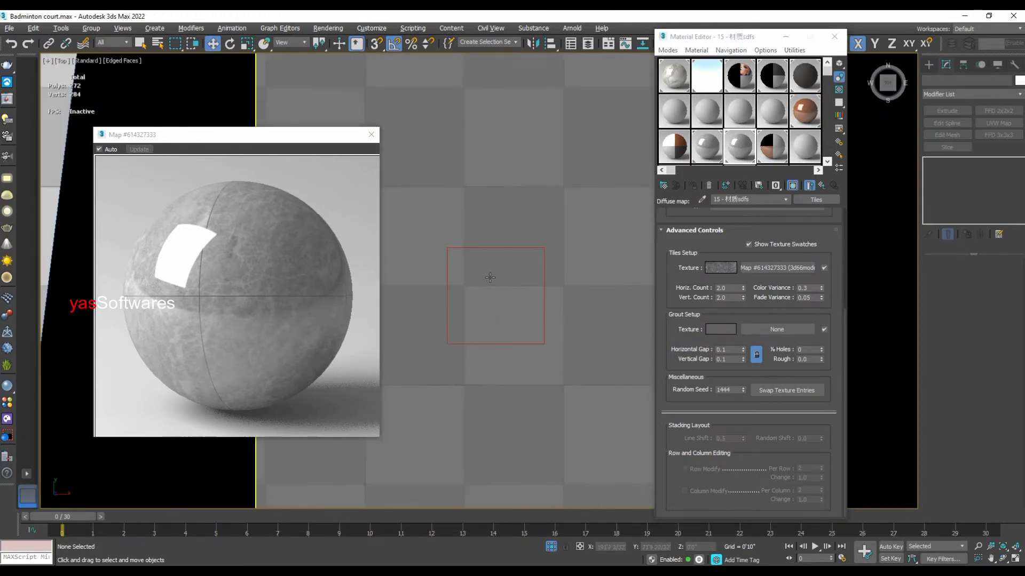
- Move the 4'0" reference rectangle so that its edges line up with a single floor tile
left_click(495, 248)
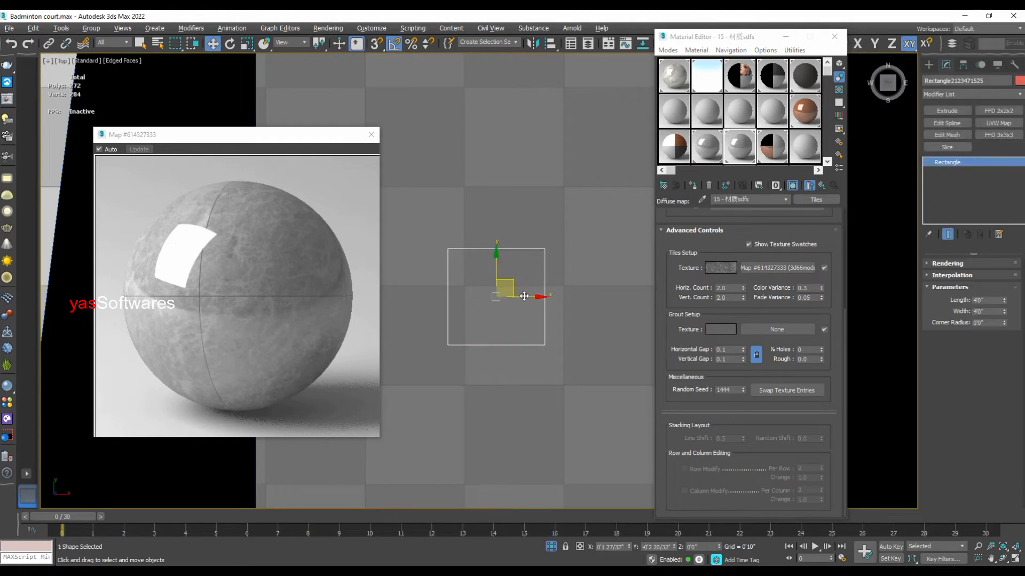
left_click_drag(524, 296, 530, 320)
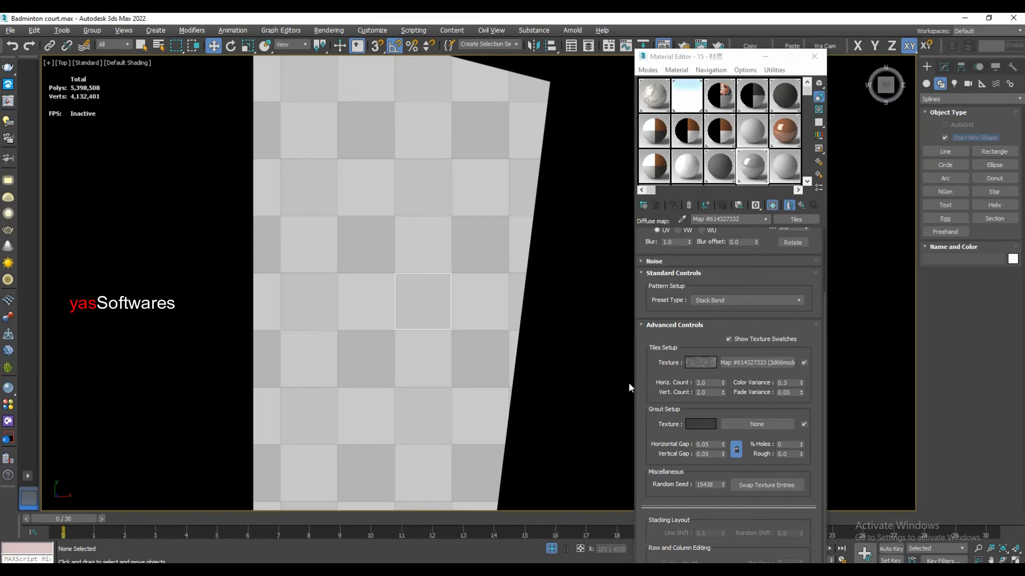
- Set the tiles' horizontal and vertical counts to 4 each and compare the tile size with the reference rectangle
left_click(705, 383)
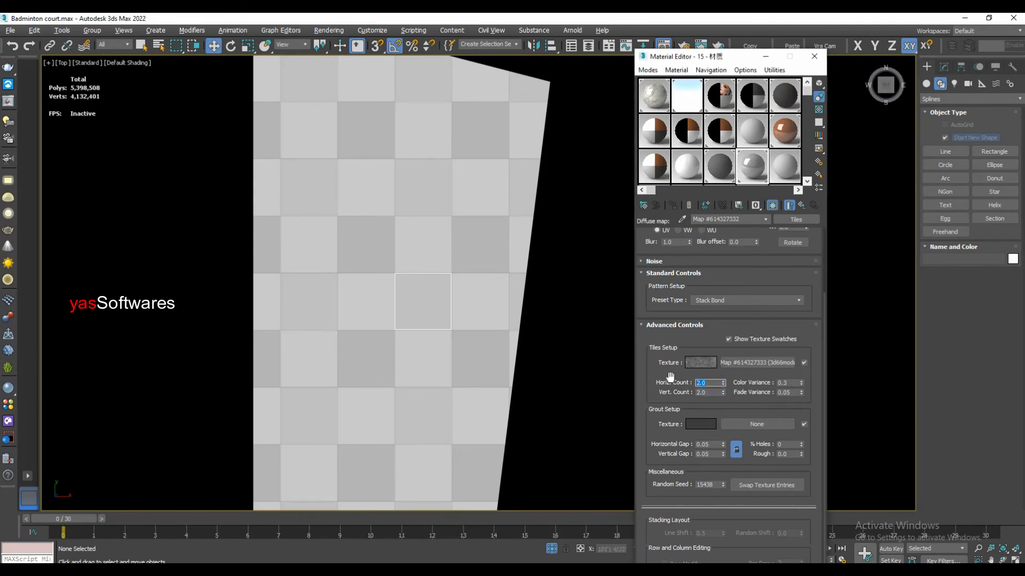
type("4")
key("Return")
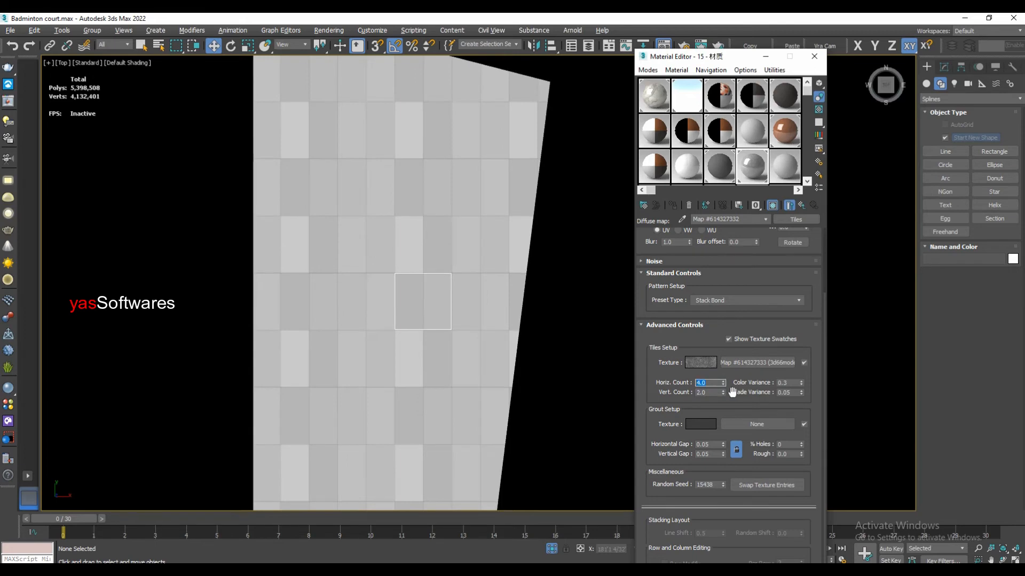
left_click(716, 393)
type("4")
key("Return")
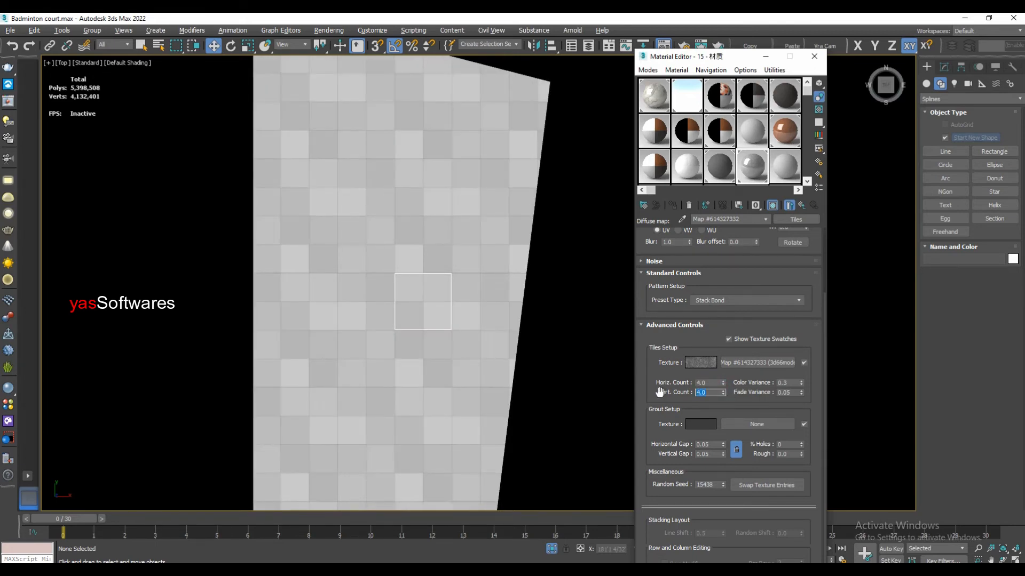
scroll(431, 315, "up", 2)
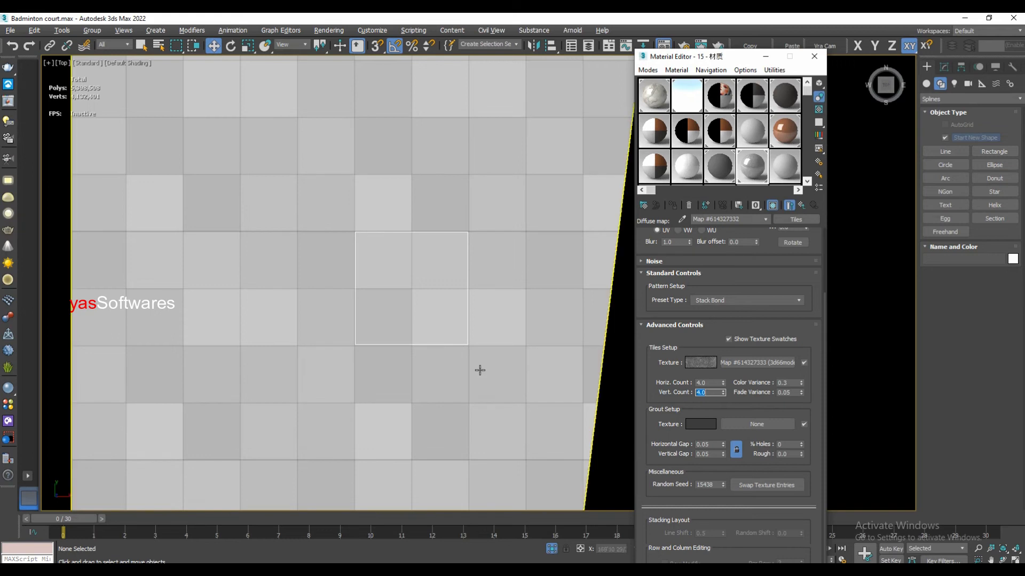
scroll(480, 368, "down", 2)
left_click(588, 408)
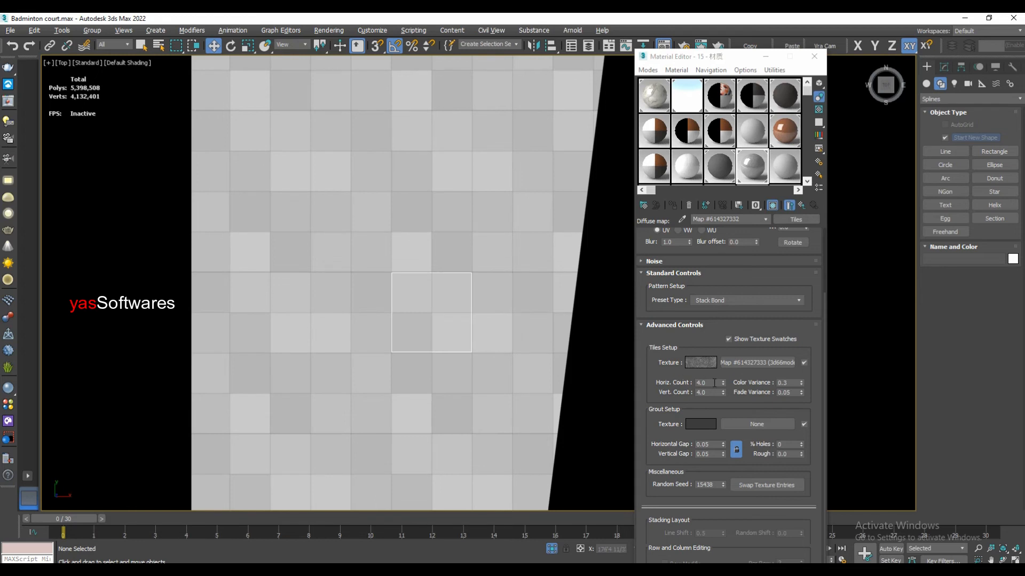
- Set the tiles' horizontal and vertical counts to 8 each and check the tiles inside the reference rectangle
double_click(708, 383)
type("8")
key("Return")
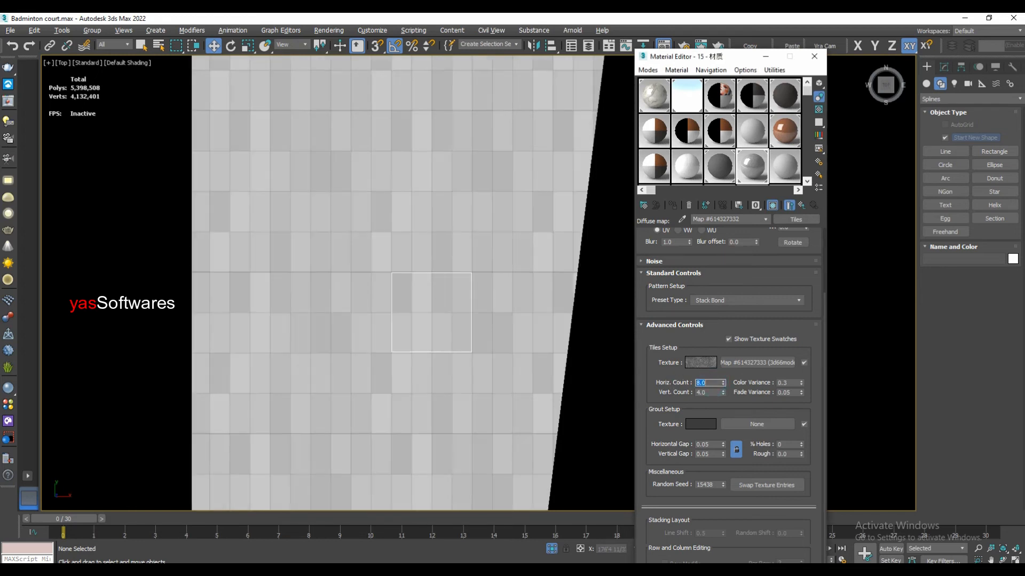
left_click(714, 391)
double_click(714, 391)
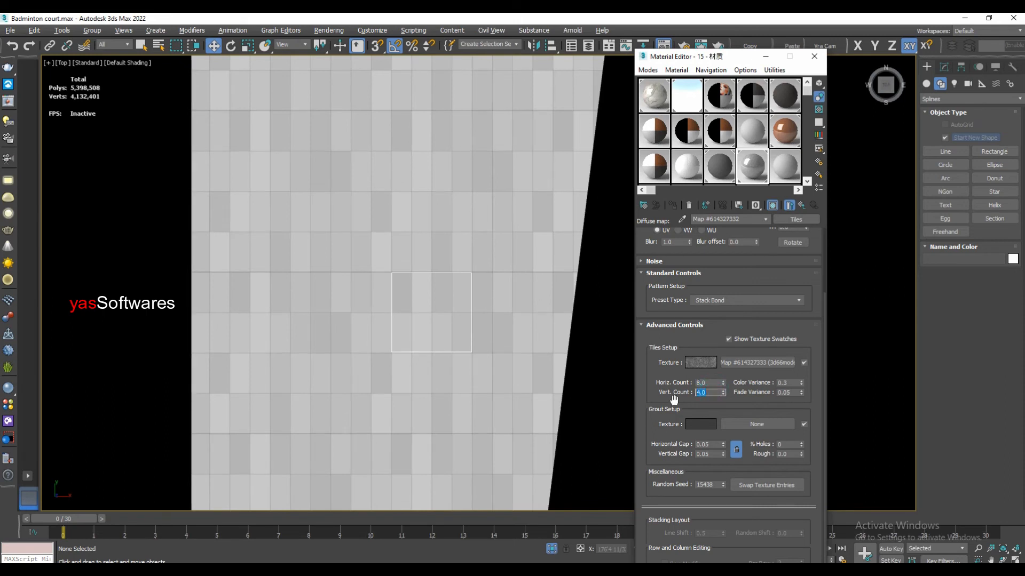
type("8")
key("Return")
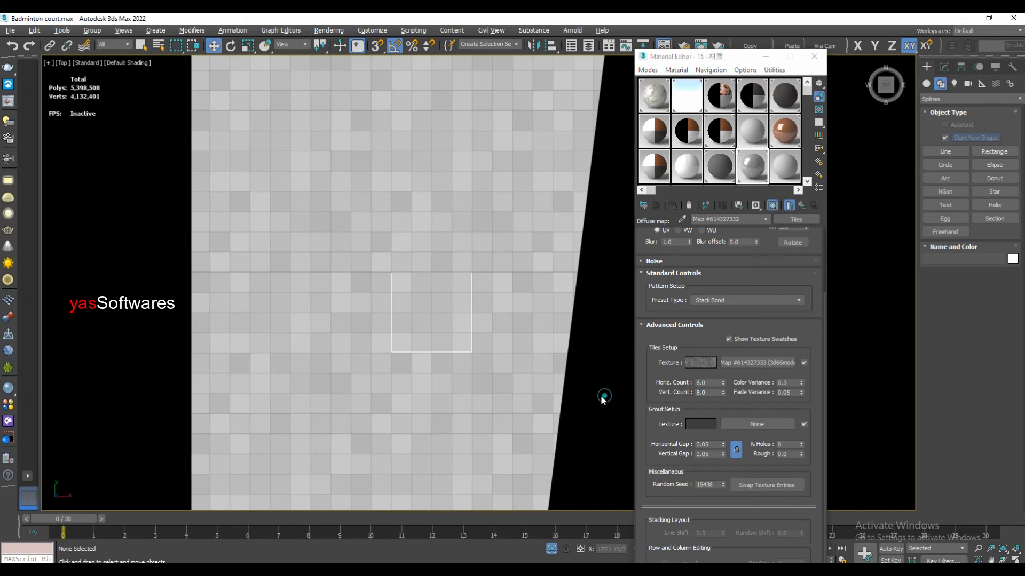
scroll(454, 295, "up", 4)
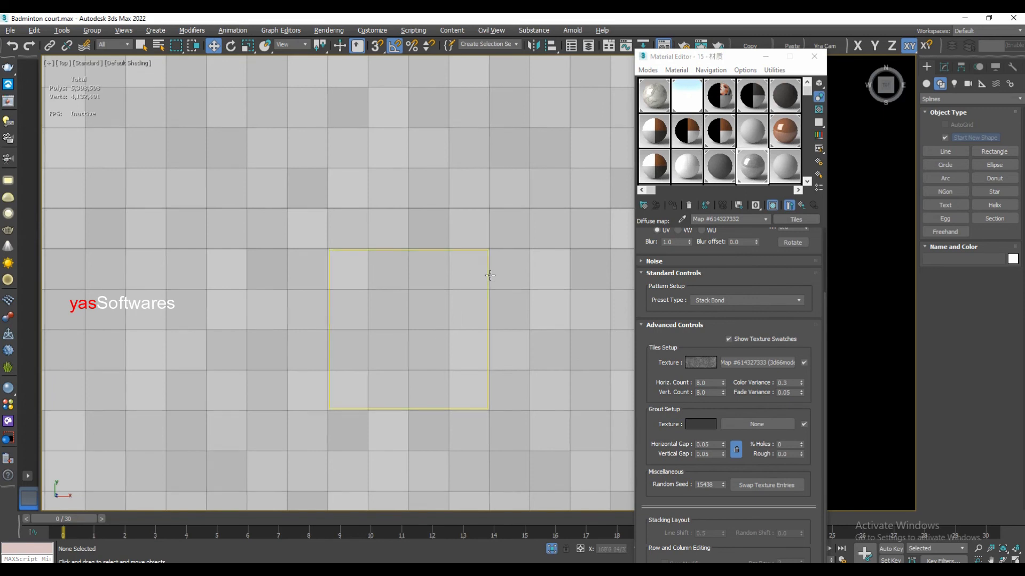
- Set the reference rectangle's length and width to 1'0" each
key("F3")
left_click_drag(460, 301, 424, 318)
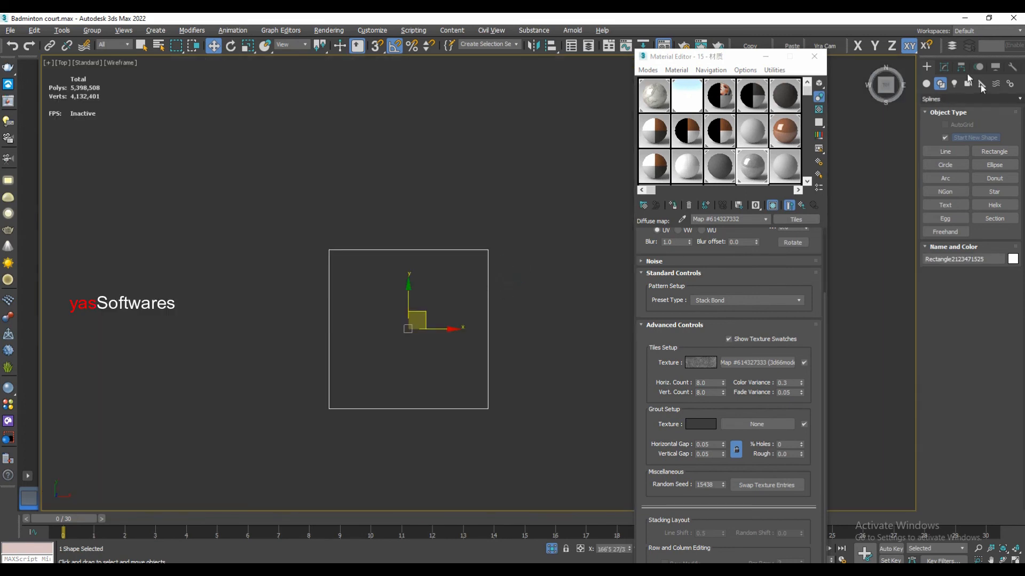
left_click(944, 67)
double_click(988, 302)
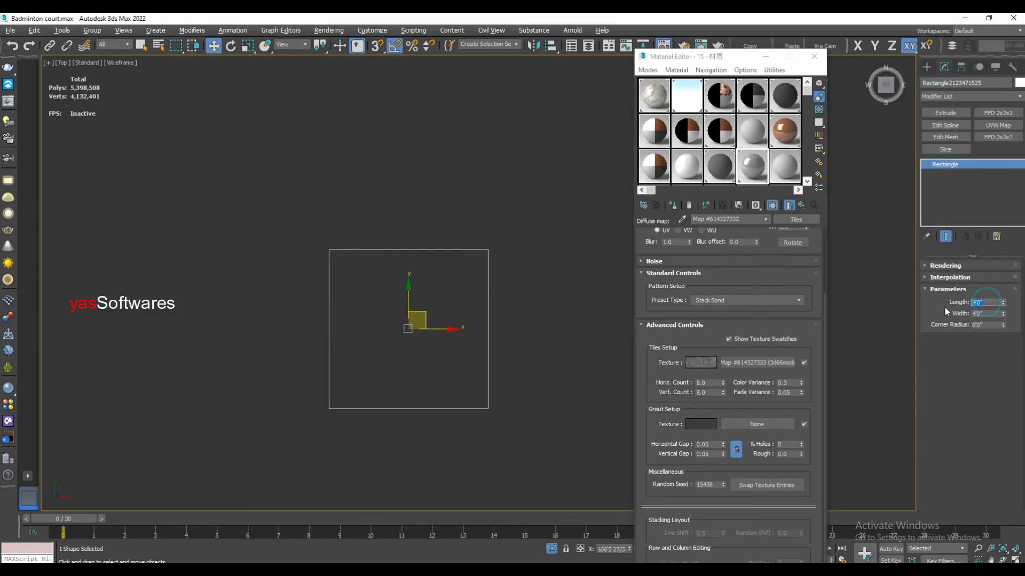
type("1")
key("Return")
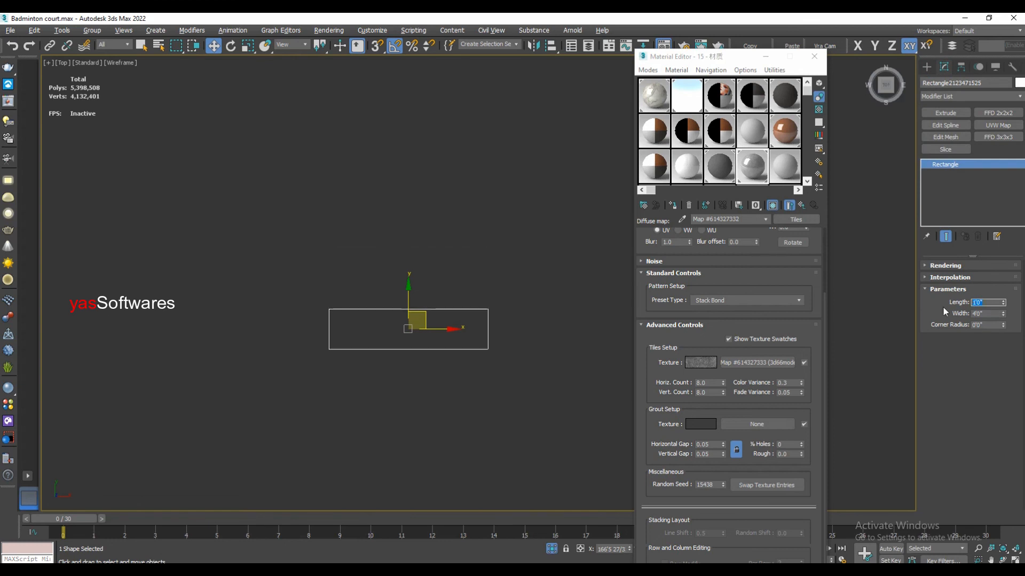
key("Tab")
type("1")
key("Return")
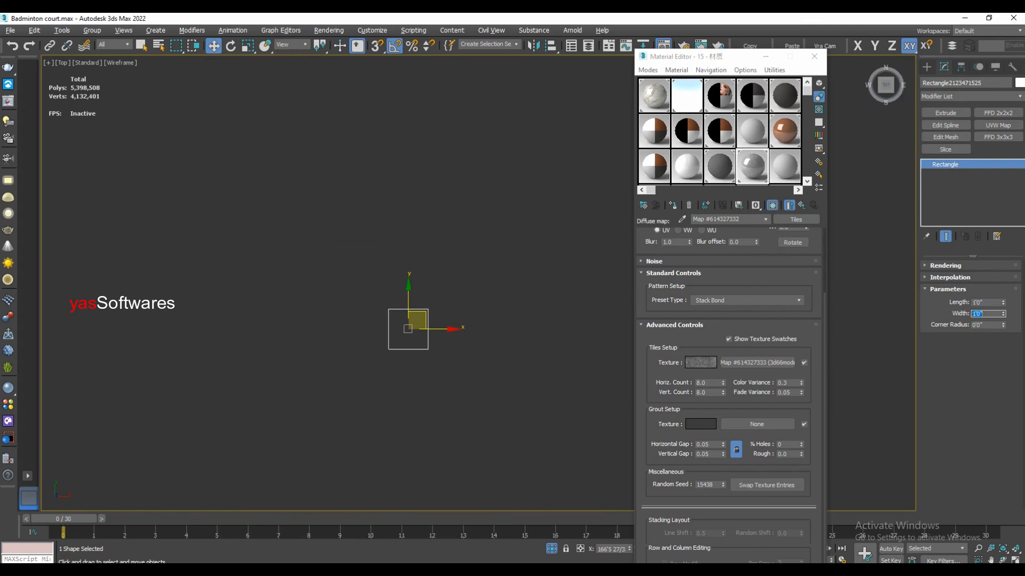
- Restore the shaded view and move the 1'0" square onto a single floor tile to compare their sizes
scroll(463, 328, "down", 5)
key("F3")
middle_click_drag(456, 331, 460, 321)
scroll(453, 320, "up", 5)
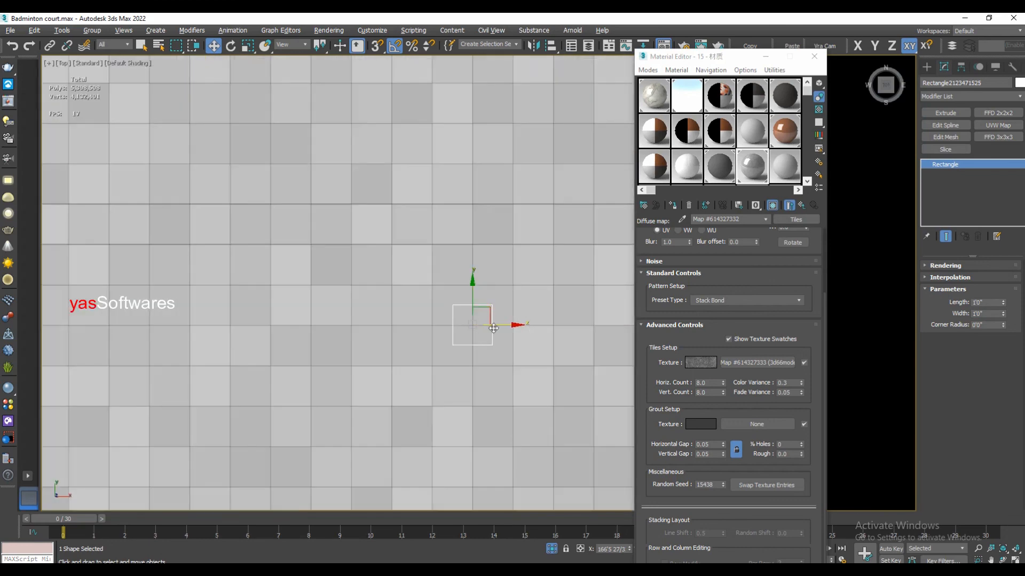
left_click_drag(492, 311, 487, 291)
scroll(443, 306, "up", 5)
scroll(507, 290, "down", 5)
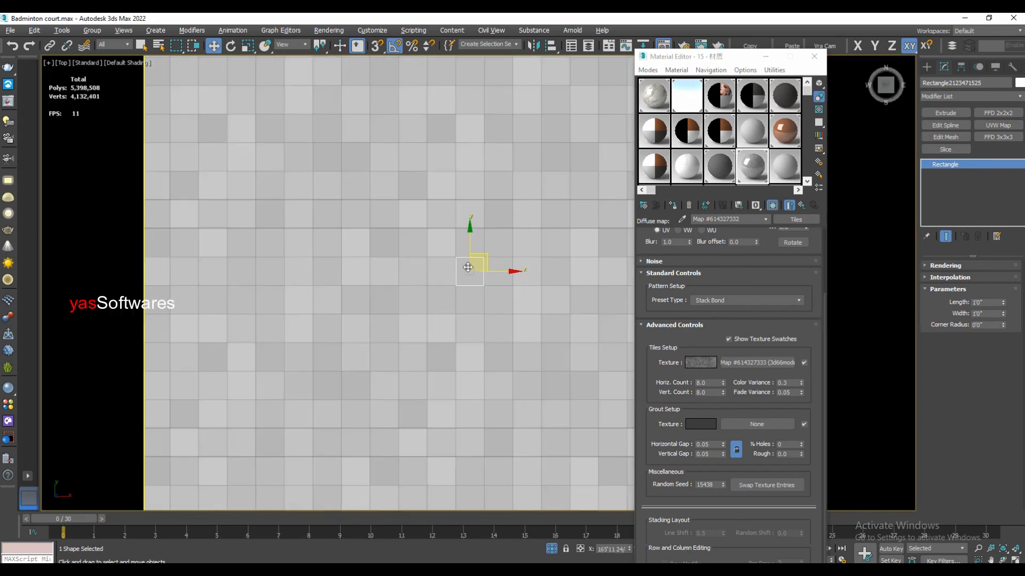
scroll(527, 288, "up", 3)
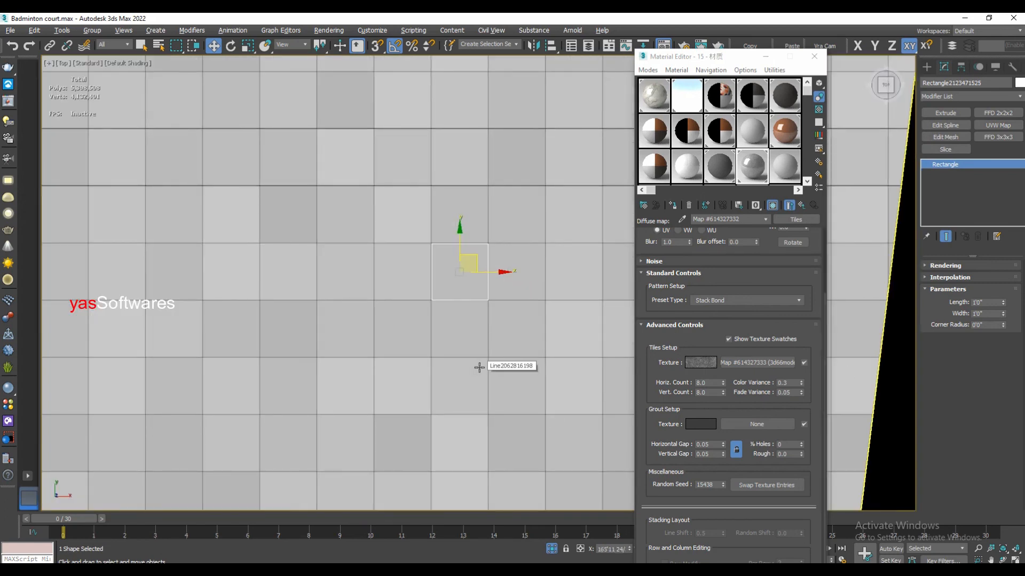
scroll(480, 368, "down", 3)
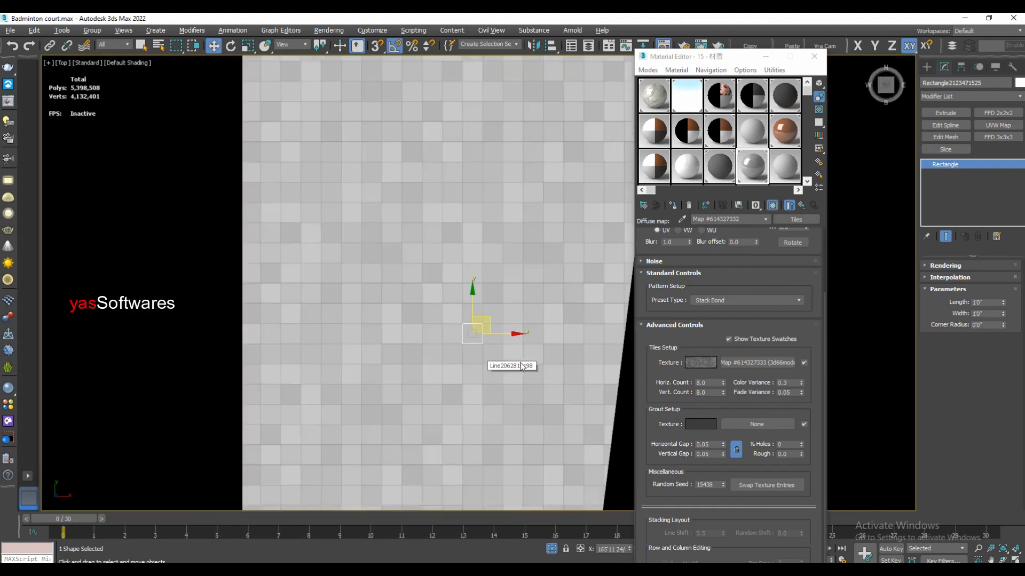
middle_click_drag(561, 360, 508, 343)
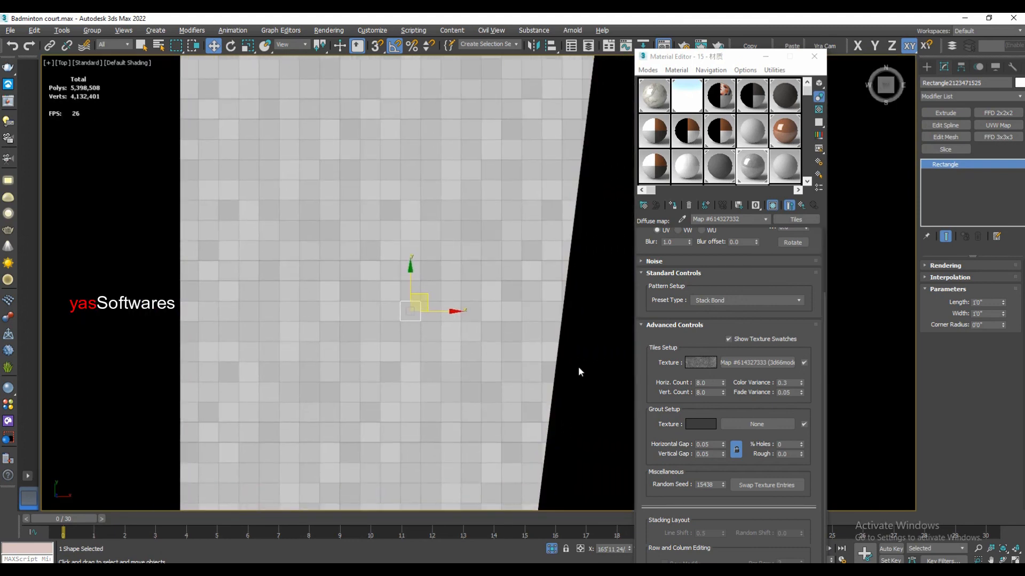